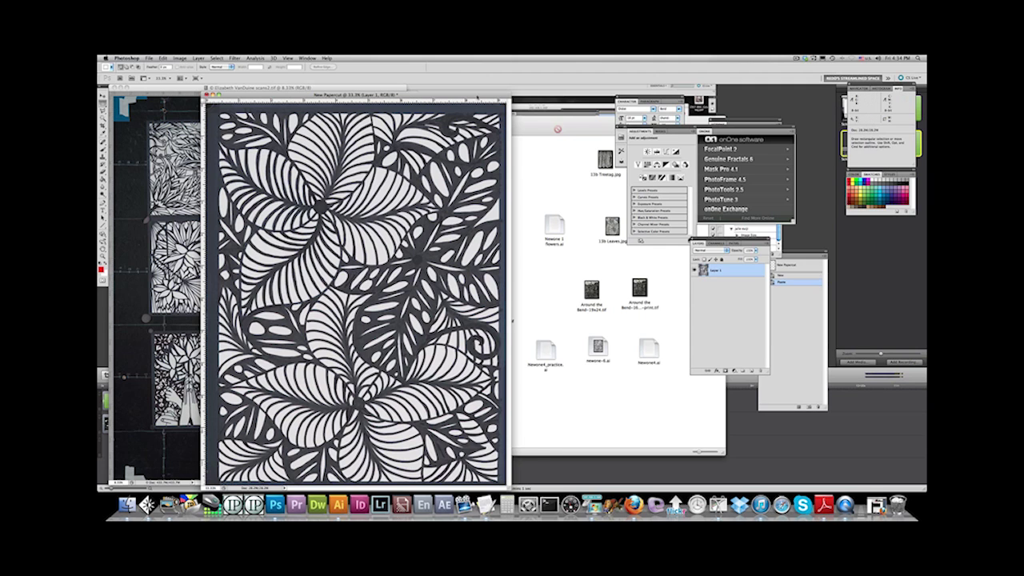
Drag the New Papercut window by its title bar a little to the right.
left_click_drag(356, 93, 398, 88)
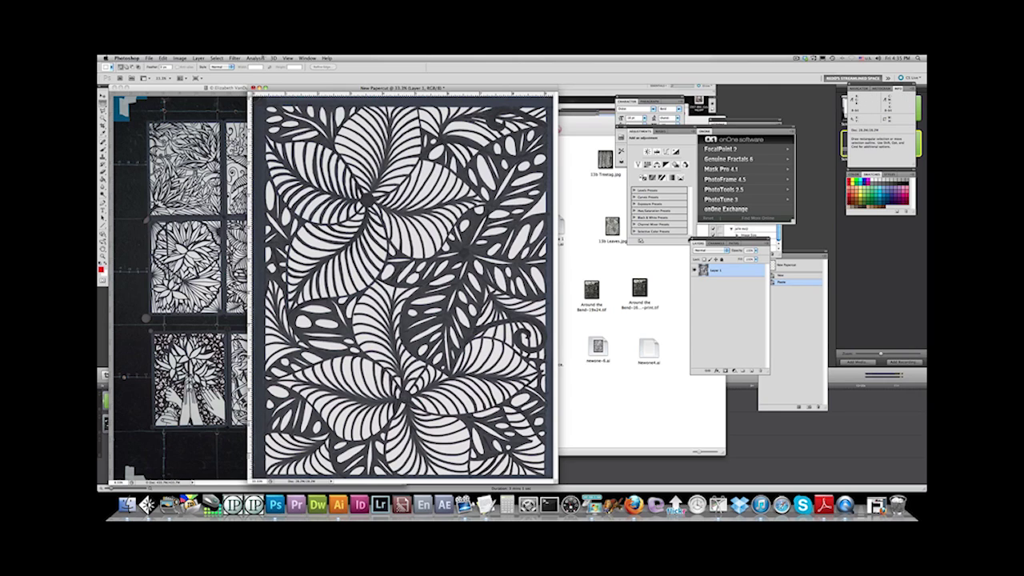
Make a Select > Color Range selection of the scan with the Fuzziness slider raised.
left_click(217, 59)
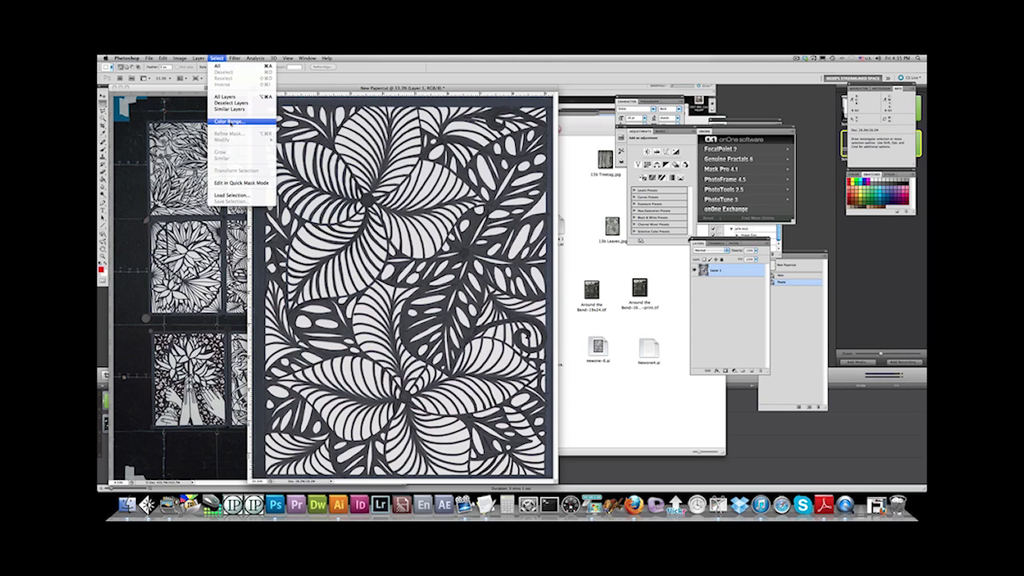
left_click(251, 121)
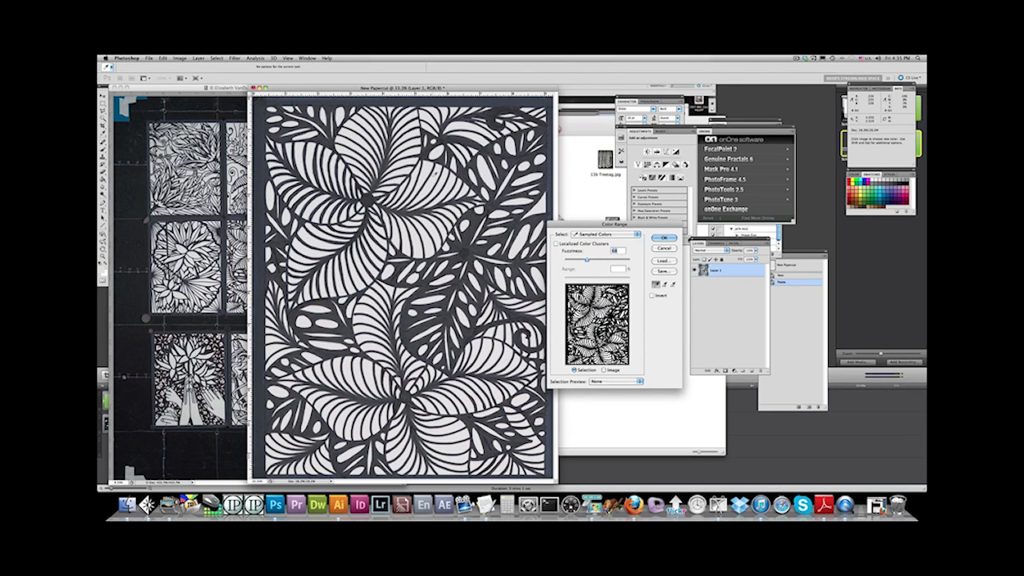
mouse_move(586, 260)
left_mouse_down()
mouse_move(630, 260)
mouse_move(610, 260)
left_mouse_up()
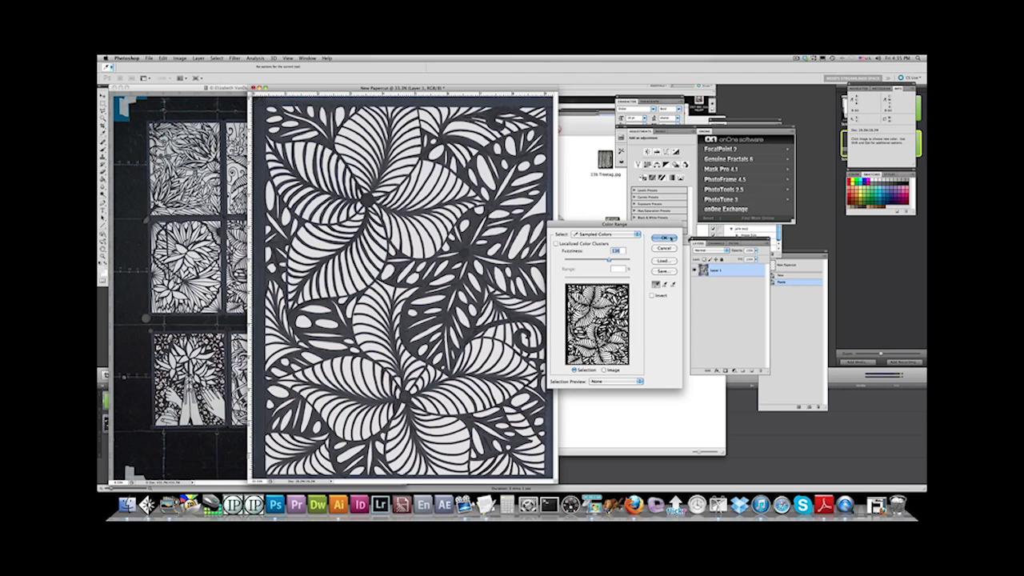
left_click(663, 248)
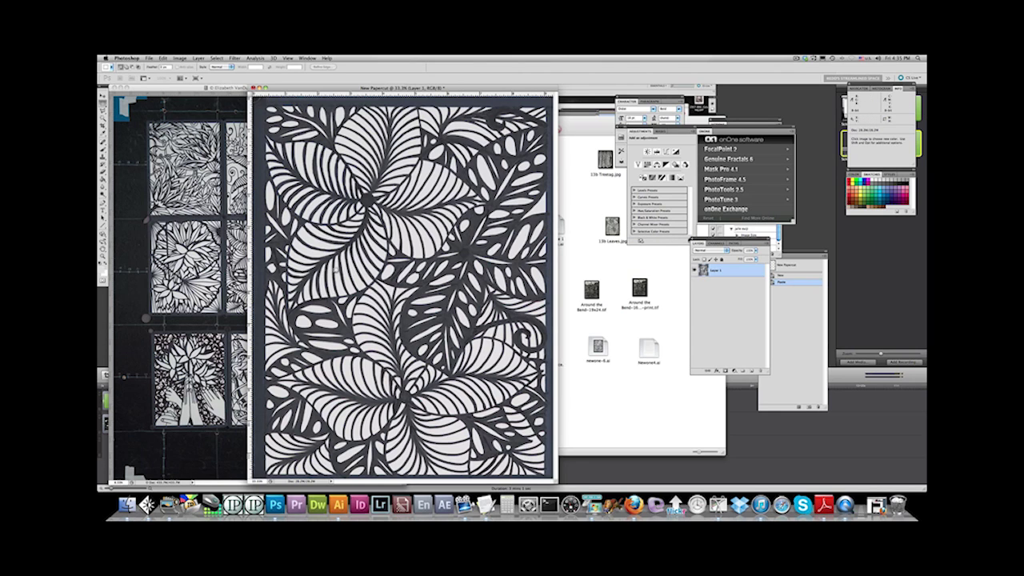
Fill the Color Range selection with White from the Fill dialog.
key("i")
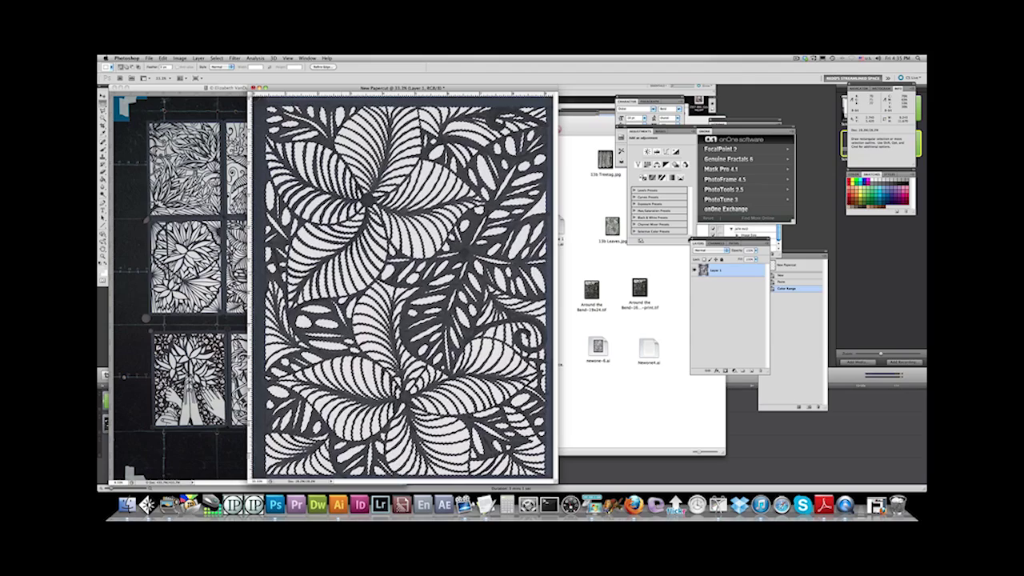
key("shift+BackSpace")
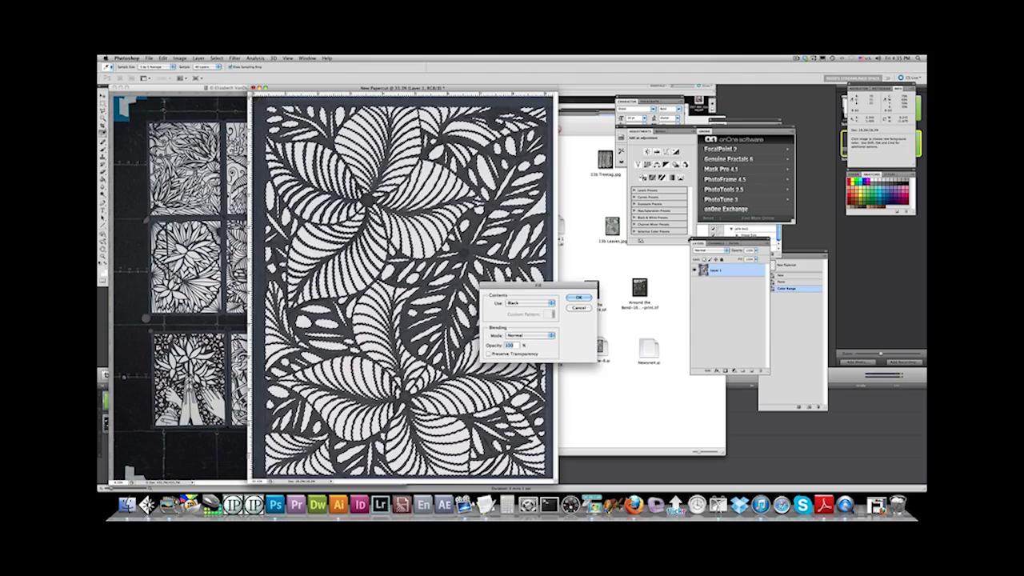
key("Return")
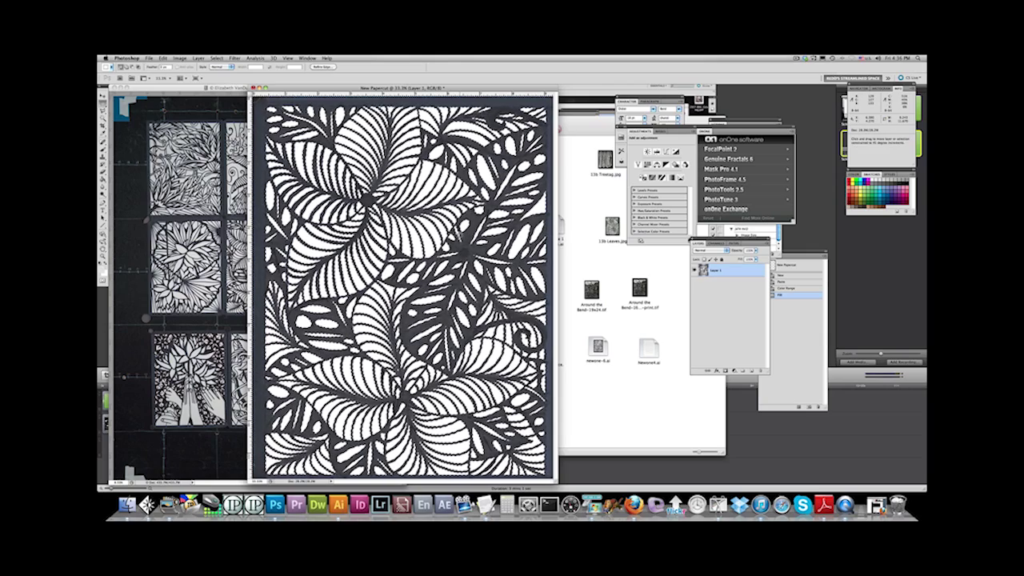
Inverse the selection and fill it with Black, using the Fill dialog's Use list.
key("ctrl+shift+i")
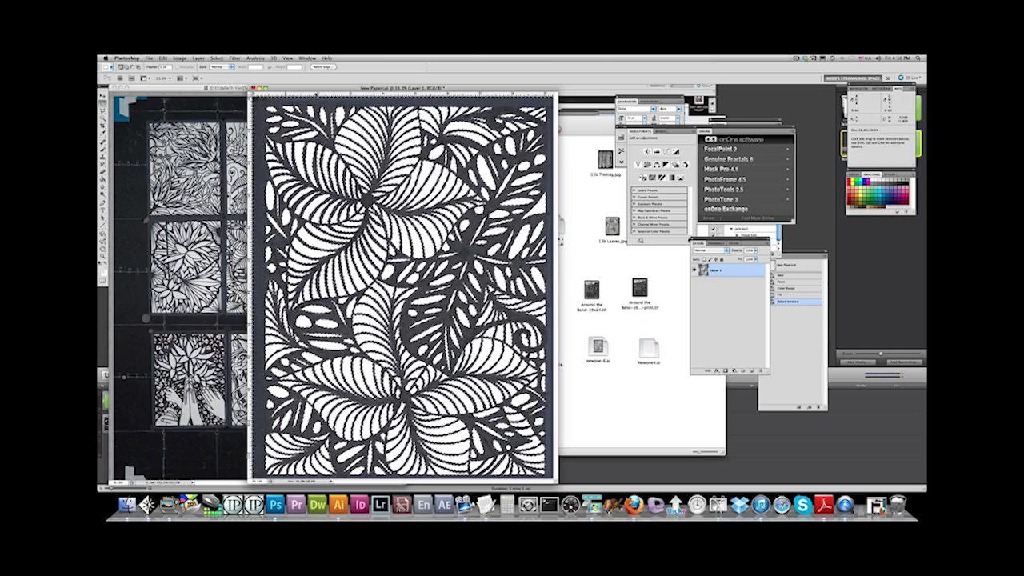
key("shift+BackSpace")
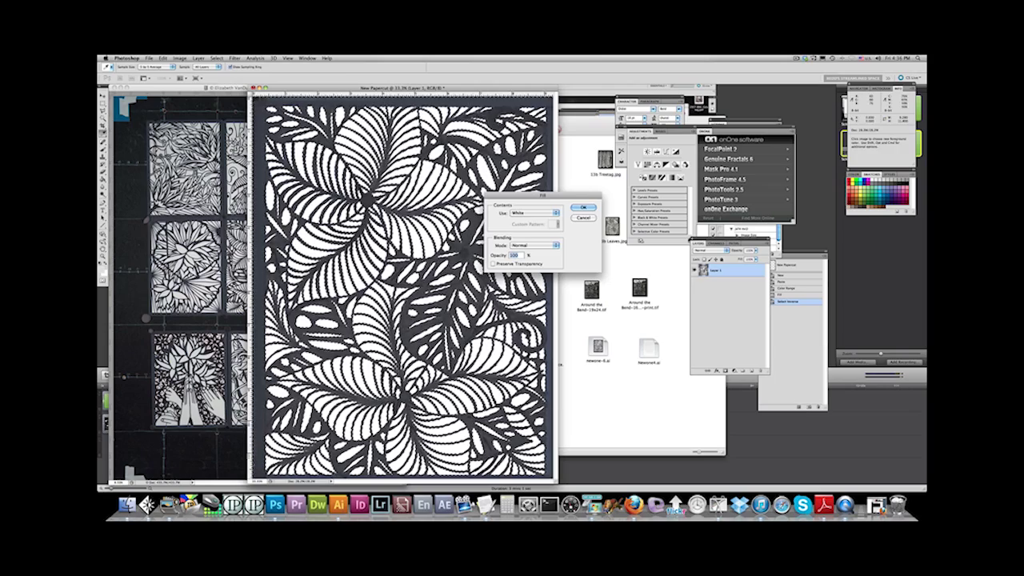
left_click(536, 212)
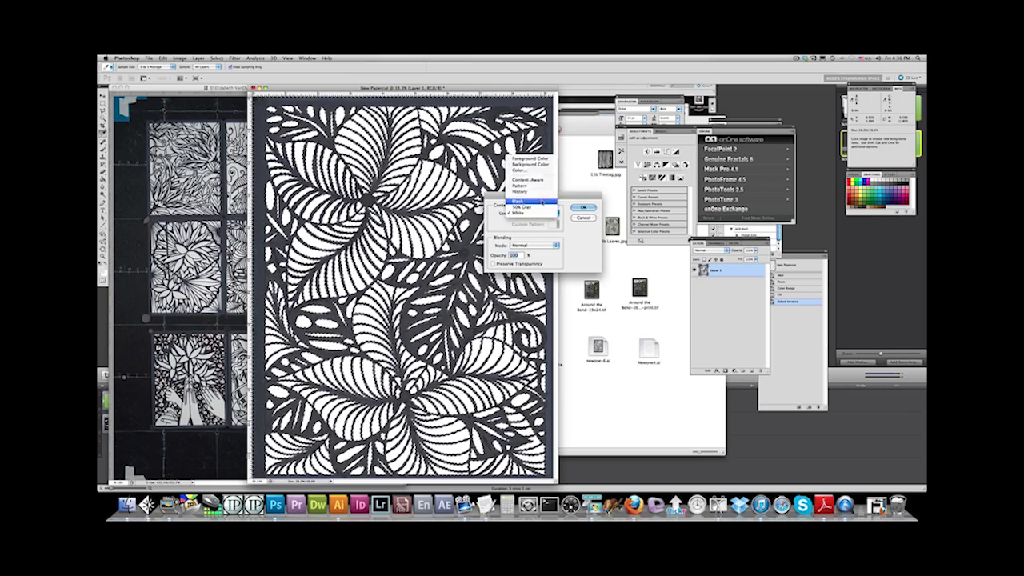
left_click(542, 201)
left_click(583, 208)
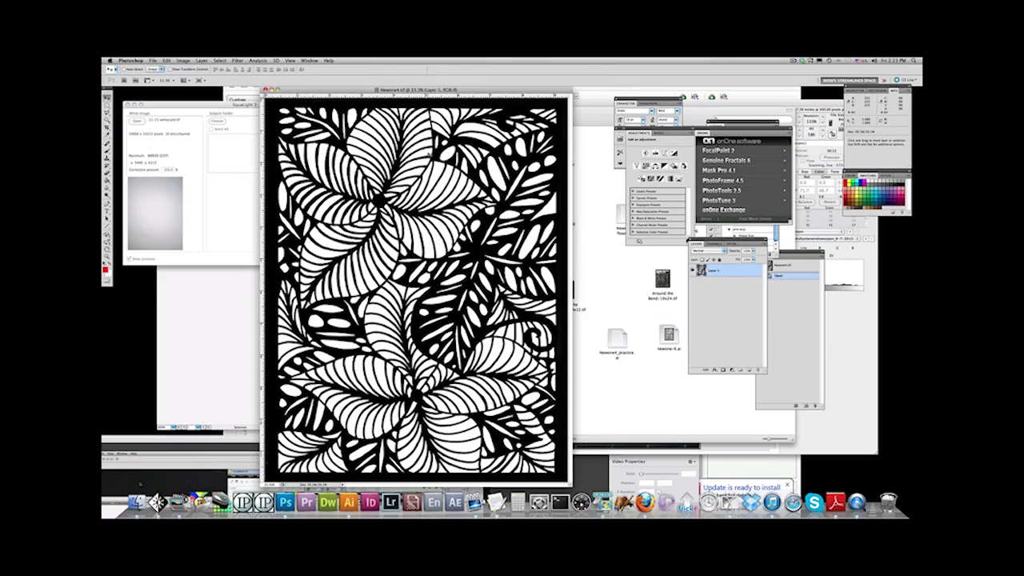
key("super+plus")
key("super+plus")
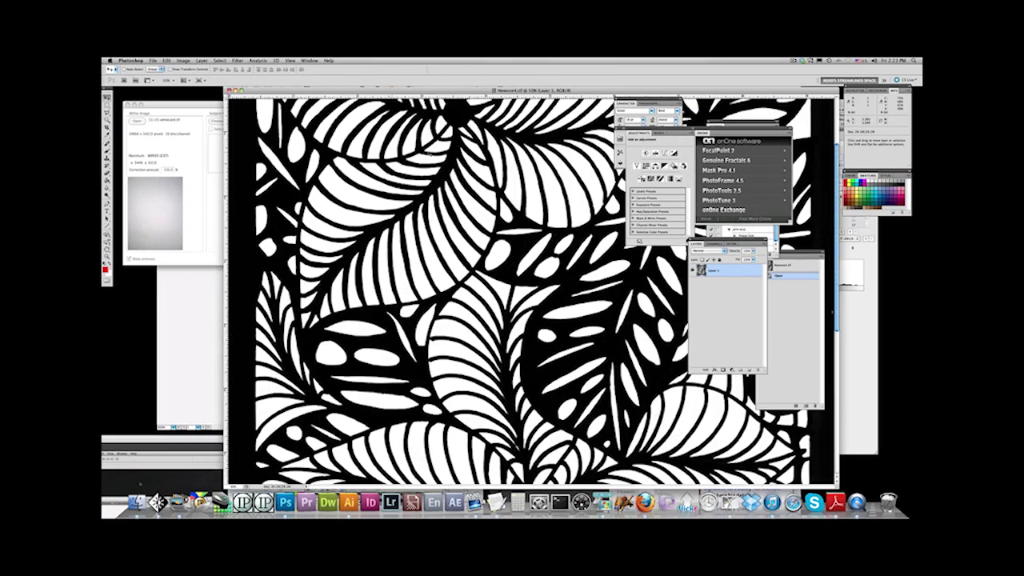
key("super+plus")
key("super+plus")
key("super+minus")
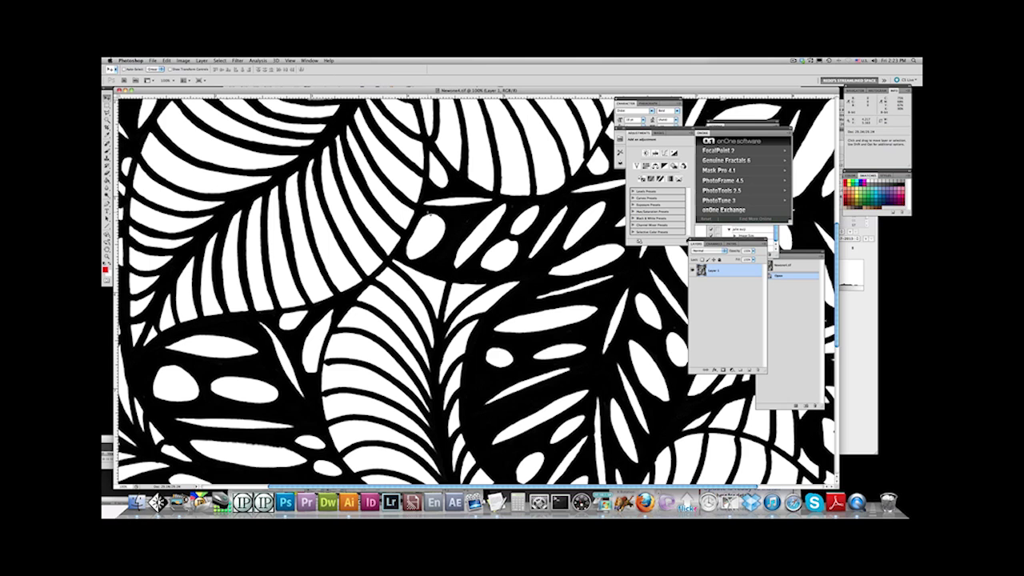
key("super+minus")
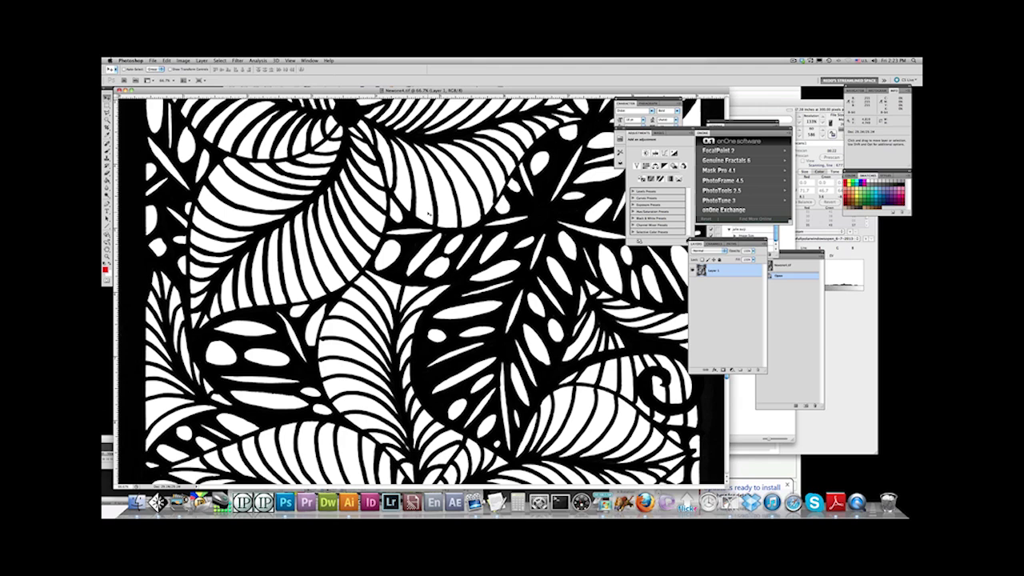
Close the Photoshop file and create an Illustrator document named papercut4, 10 by 8 inches.
key("super+w")
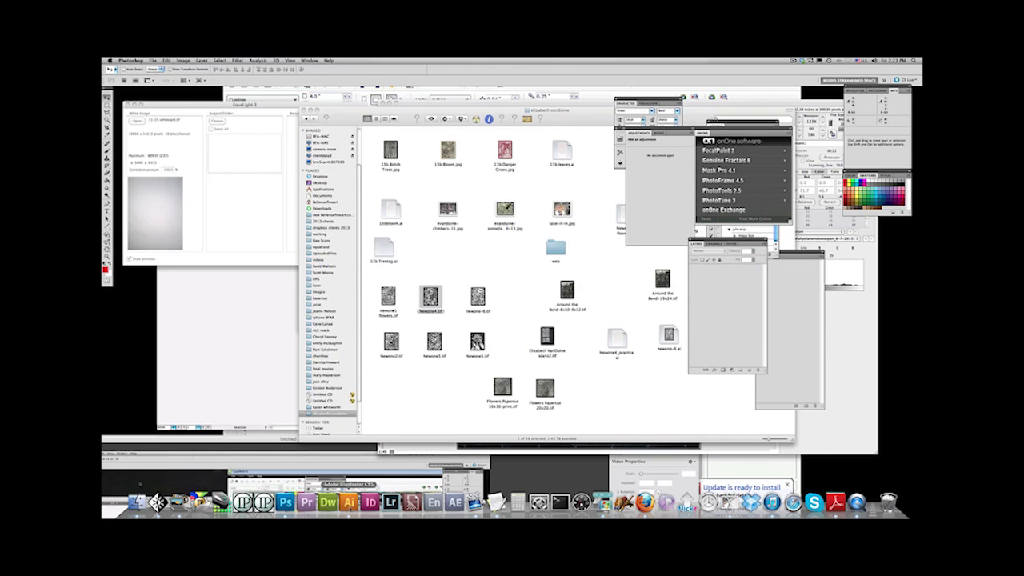
key("super+Tab")
key("super+n")
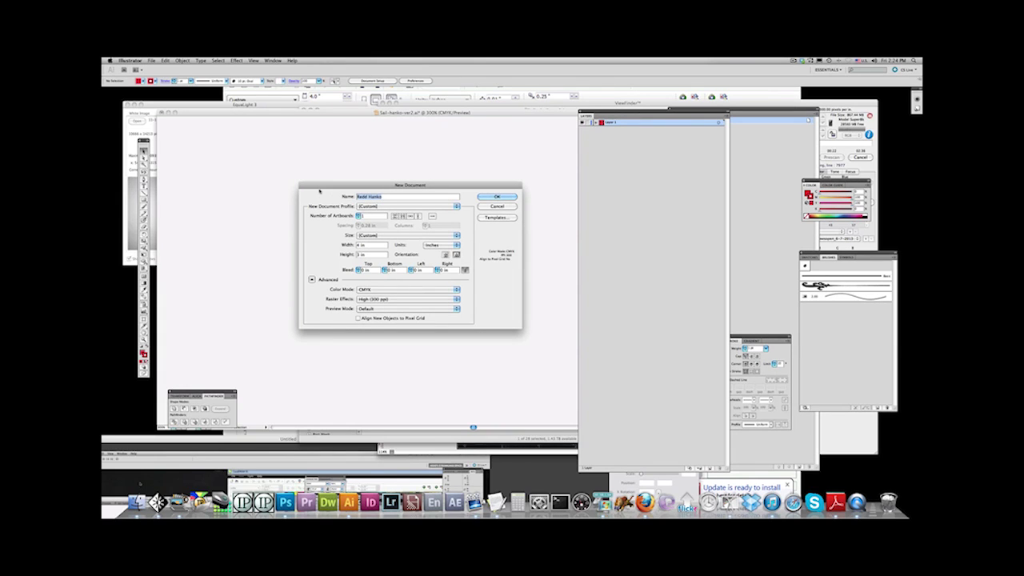
type("papers")
type("ut4")
type("10")
key("Tab")
type("8")
key("Return")
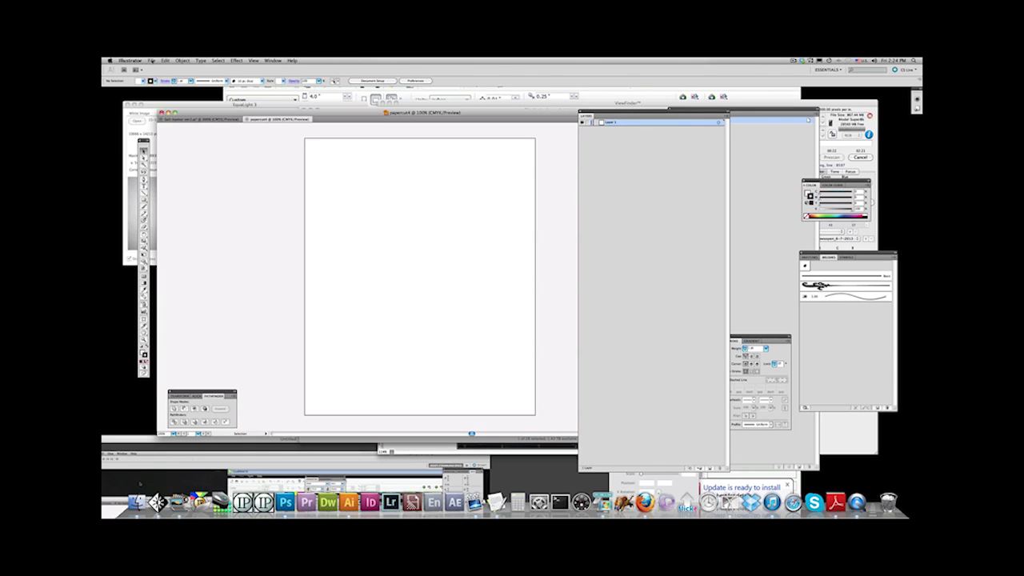
Place the cleaned black-and-white leaf TIFF onto the artboard with File > Place.
left_click(151, 59)
left_click(159, 170)
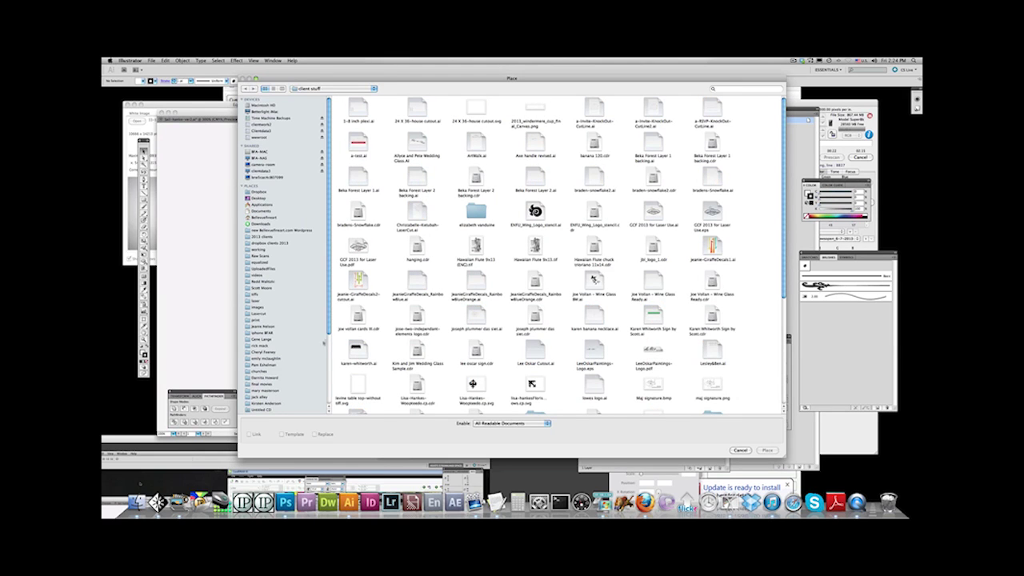
key("Escape")
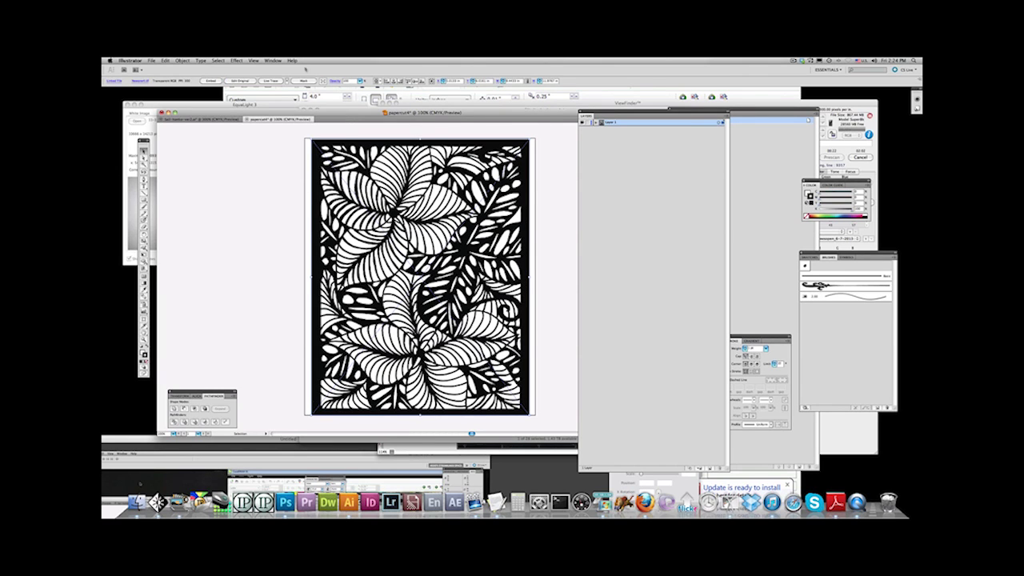
Live Trace the leaf image with the Black and White Logo preset, then Expand it.
left_click(289, 81)
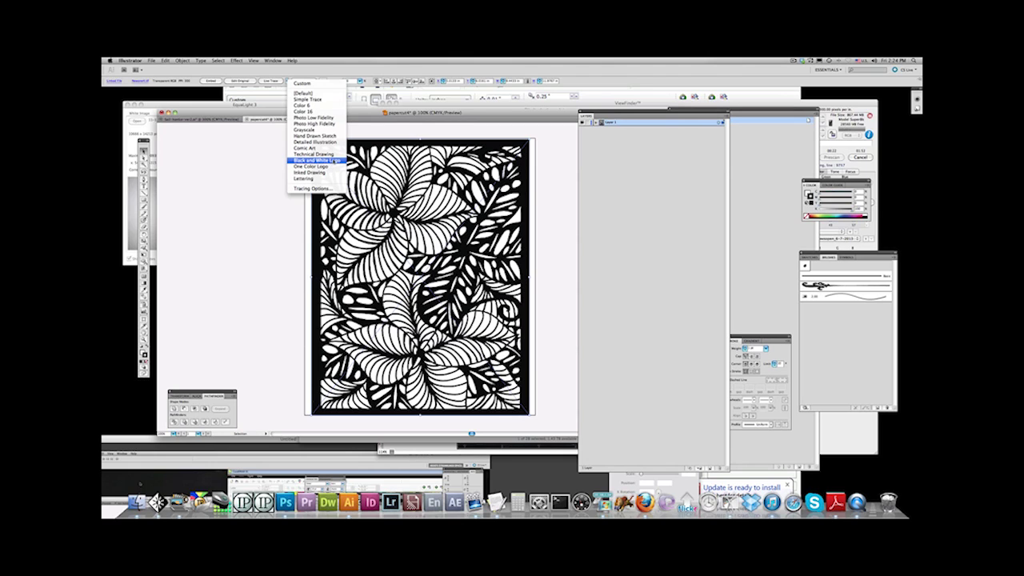
left_click(317, 160)
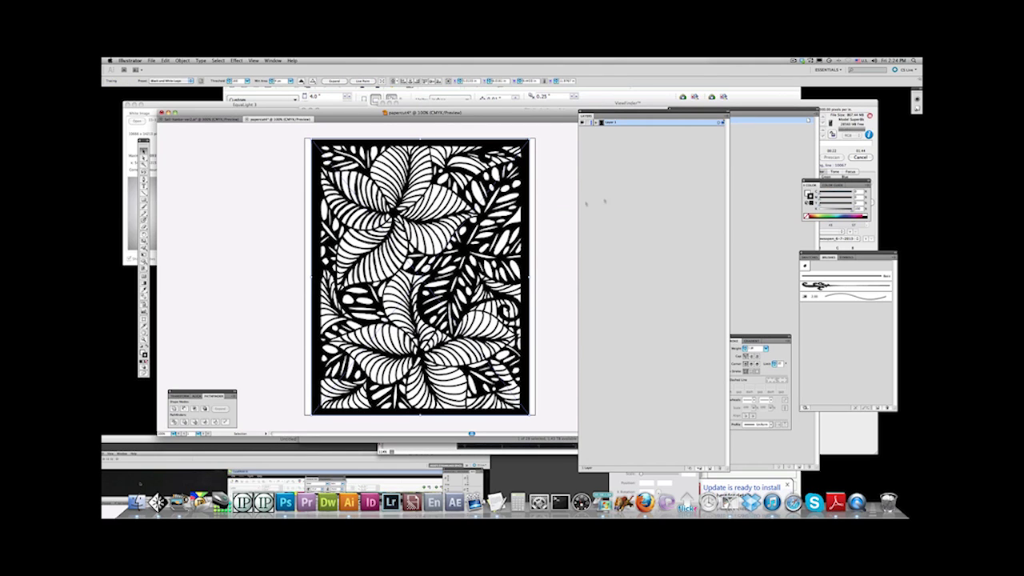
left_click(334, 81)
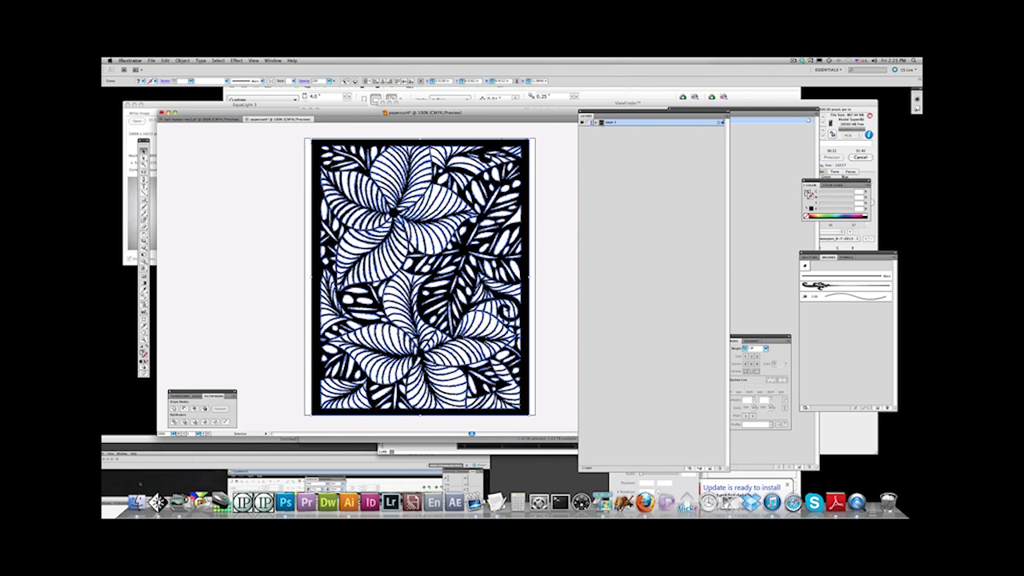
Expand Layer 1 and its <Group> in the Layers panel, and zoom in on the leaves.
left_click(596, 122)
left_click(600, 129)
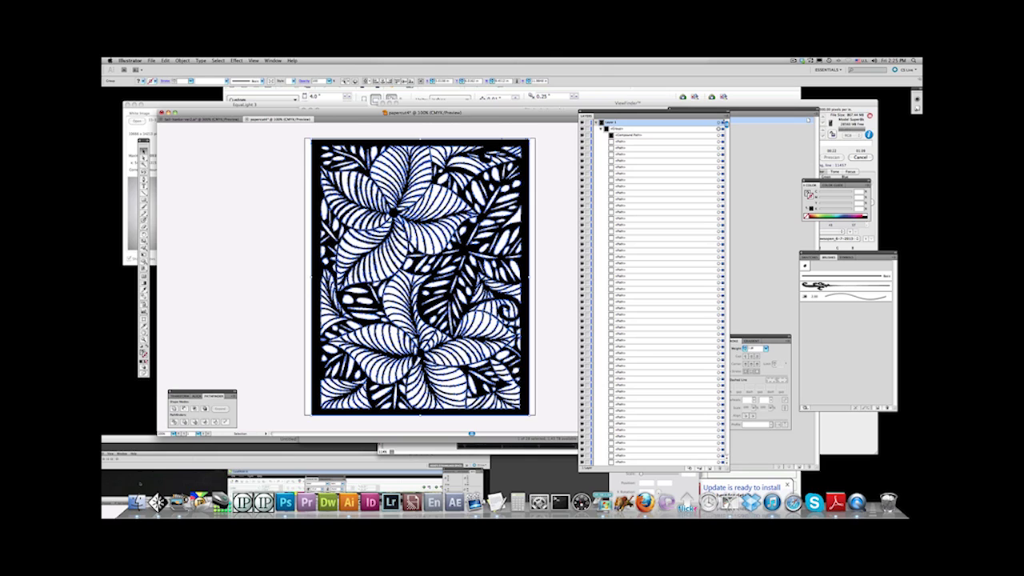
key("super+equal")
key("super+equal")
key("super+equal")
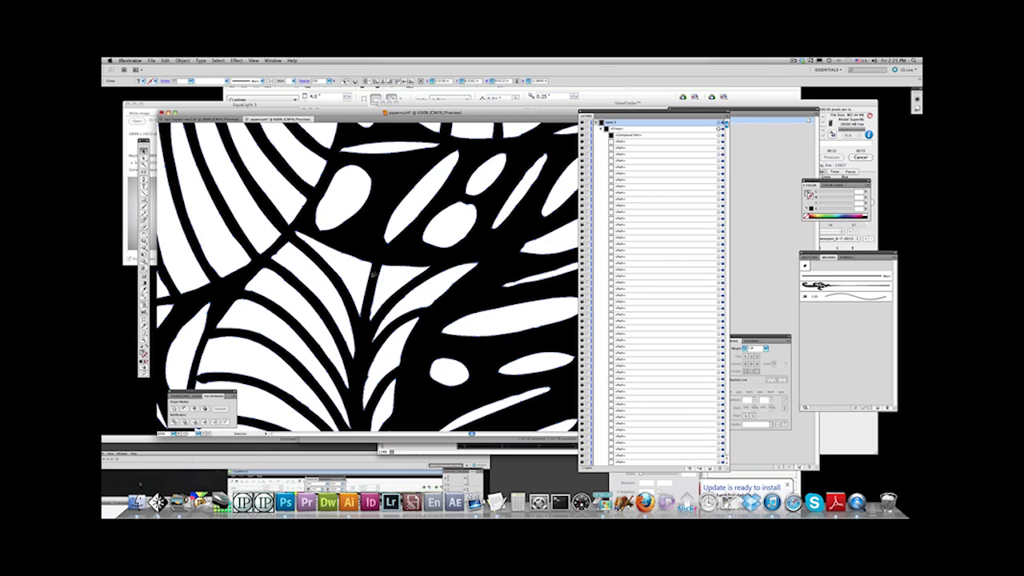
Zoom out and remove the <Compound Path> row with the Layers panel trash icon.
key("ctrl+minus")
key("ctrl+minus")
key("ctrl+minus")
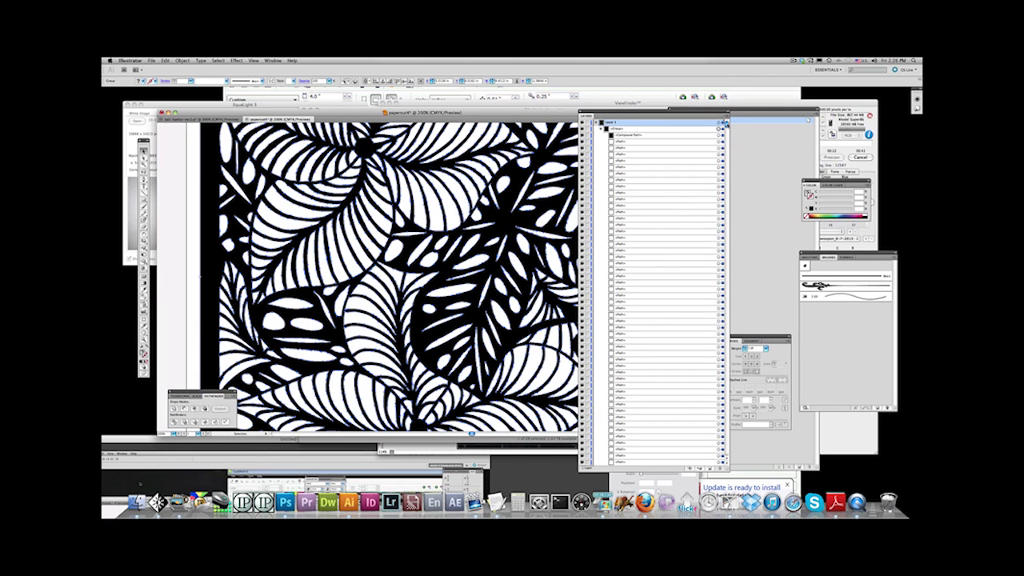
scroll(725, 124, "down", 3)
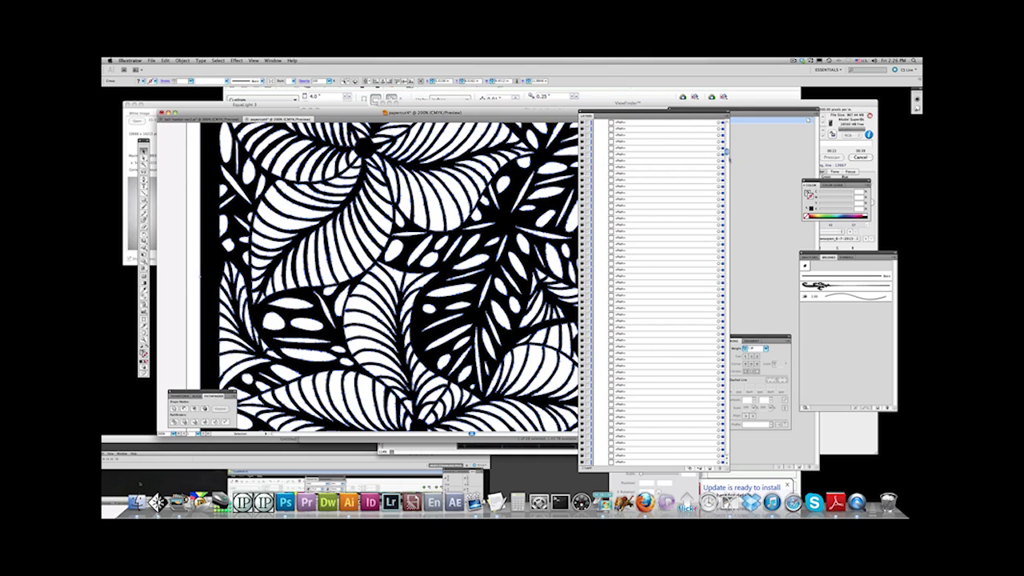
left_click_drag(726, 152, 726, 420)
left_click(692, 468)
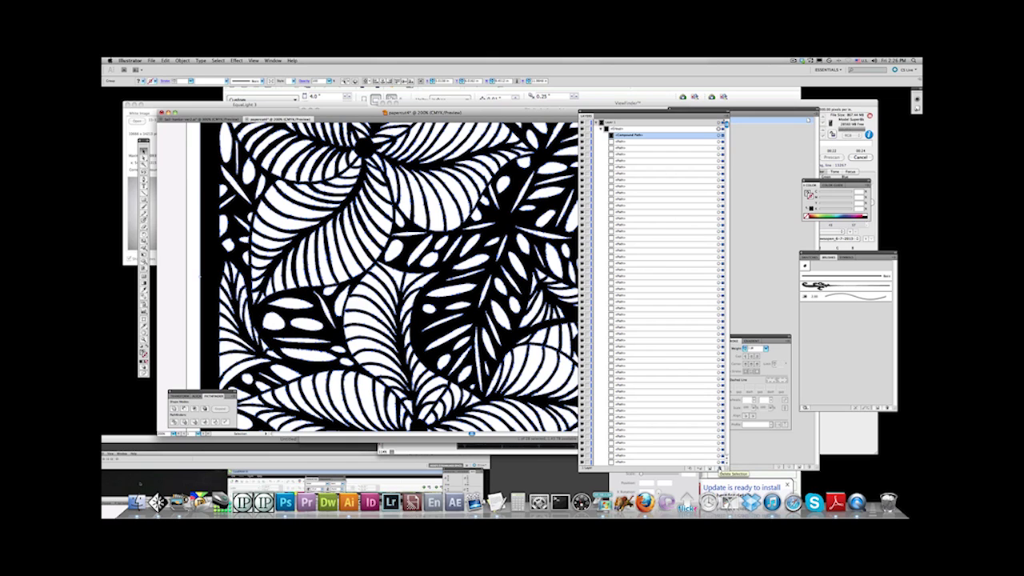
left_click(719, 467)
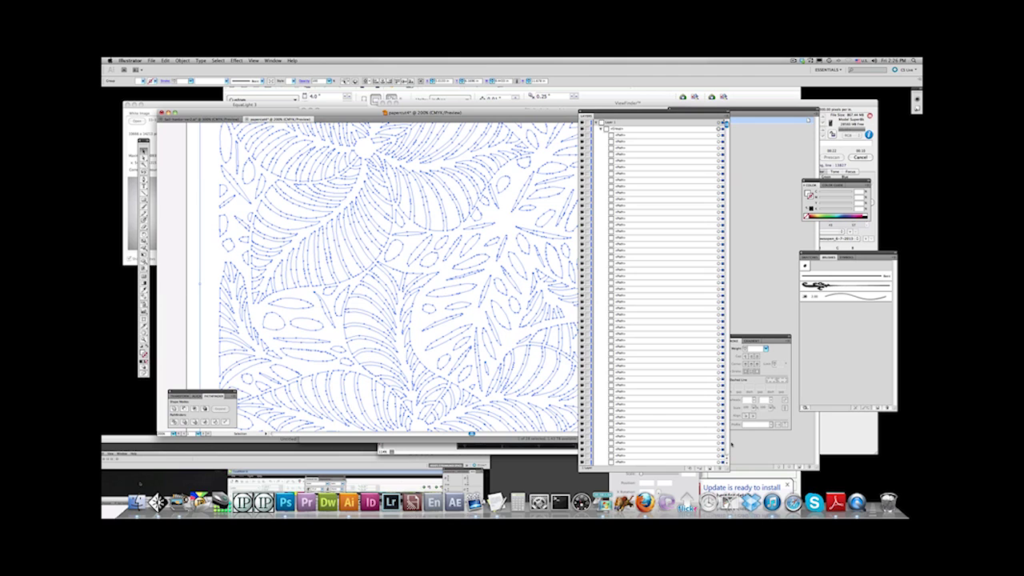
Zoom in and drag a marquee across the whole artboard over every leaf outline path.
key("ctrl+equal")
key("ctrl+equal")
key("ctrl+equal")
key("ctrl+equal")
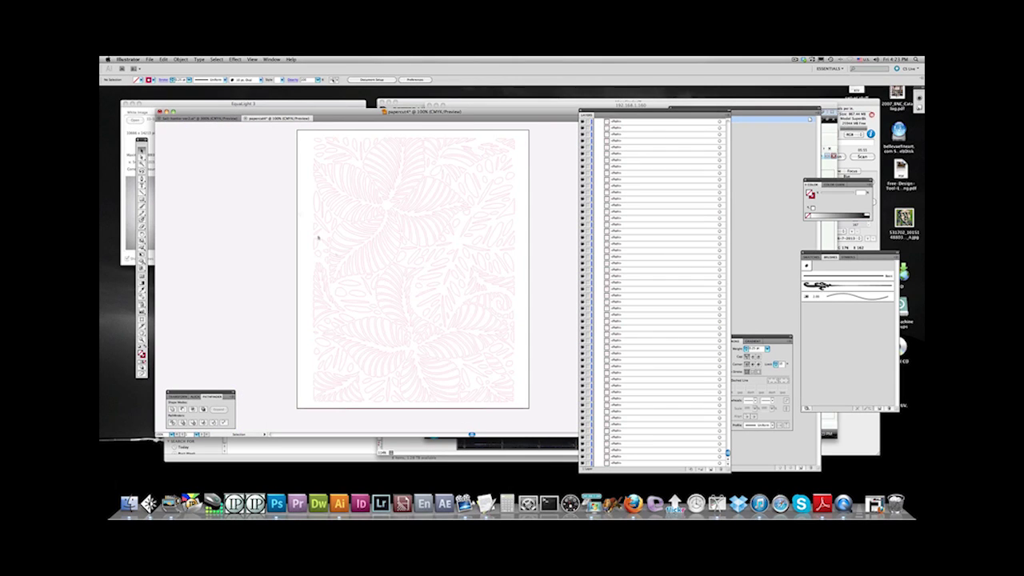
left_click_drag(297, 131, 557, 412)
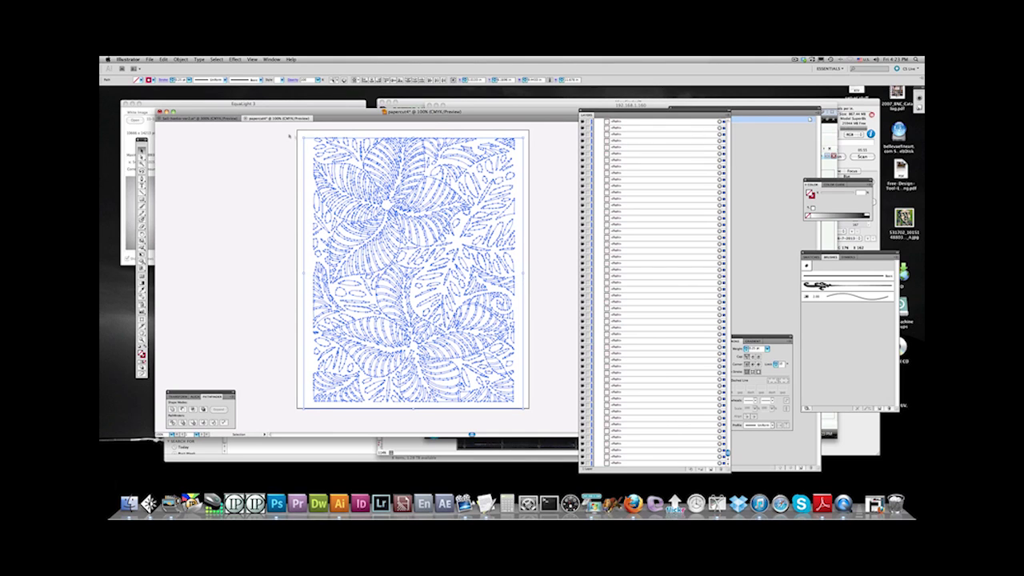
scroll(540, 369, "down", 2)
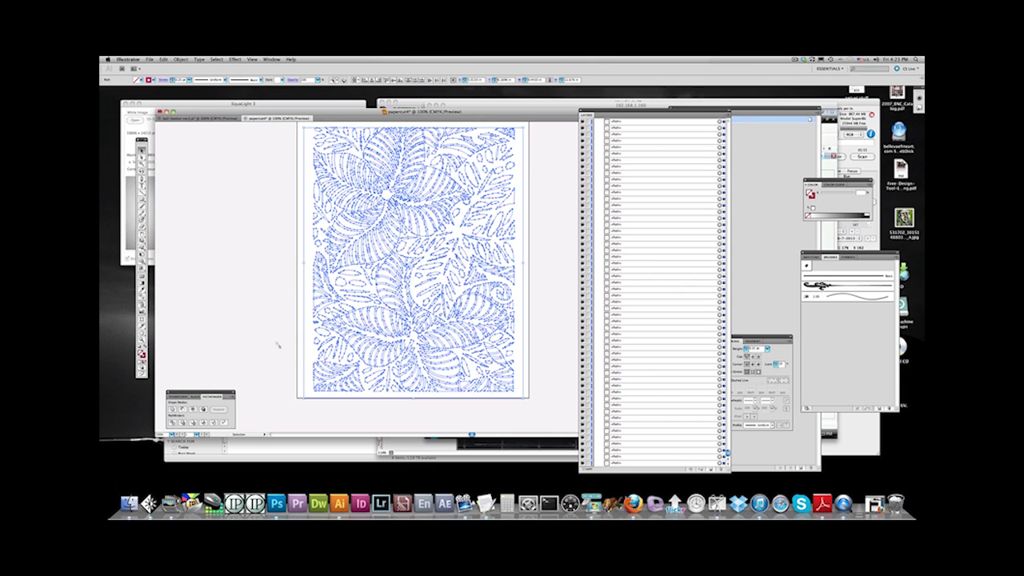
Select the stray line along the artboard's bottom edge and drag it below the artboard.
left_click(292, 279)
left_click_drag(293, 144, 310, 421)
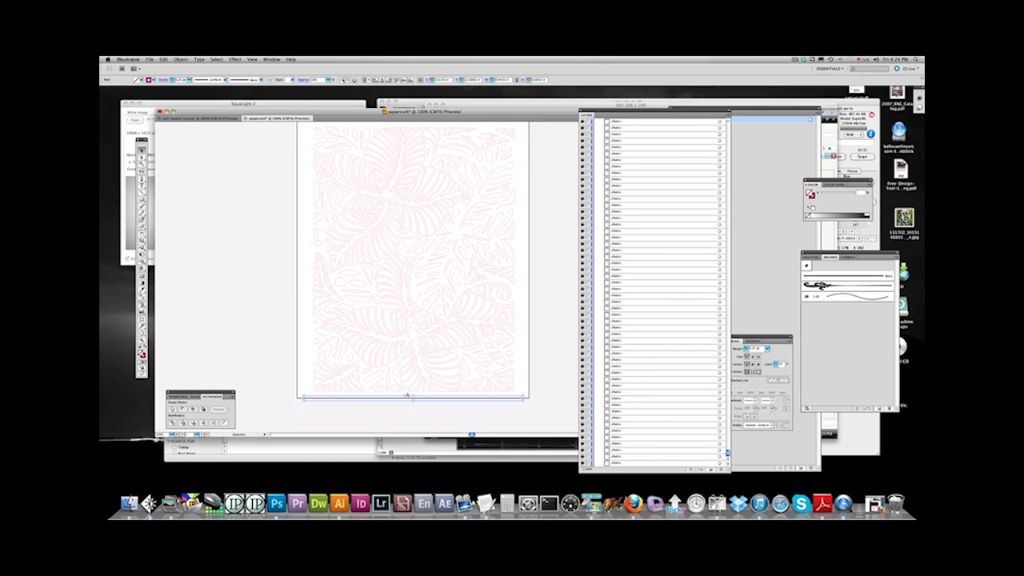
left_click(280, 312)
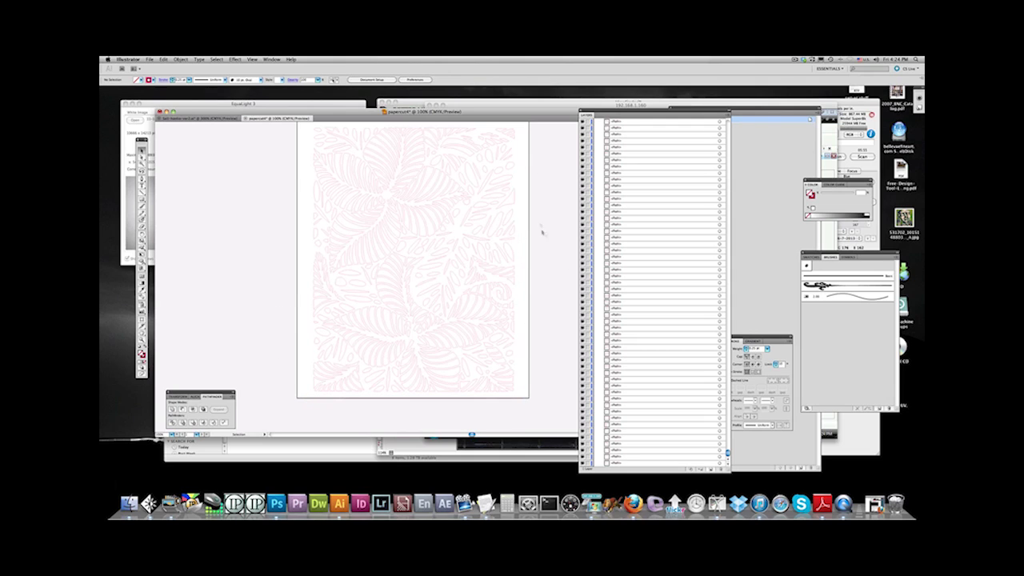
left_click_drag(544, 235, 521, 150)
left_click_drag(281, 392, 431, 358)
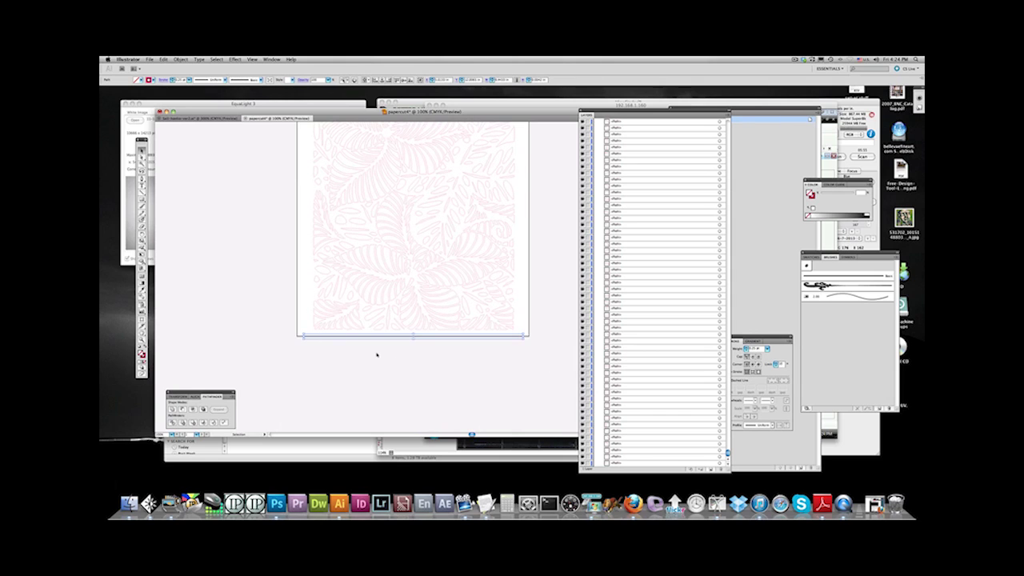
left_click(402, 358)
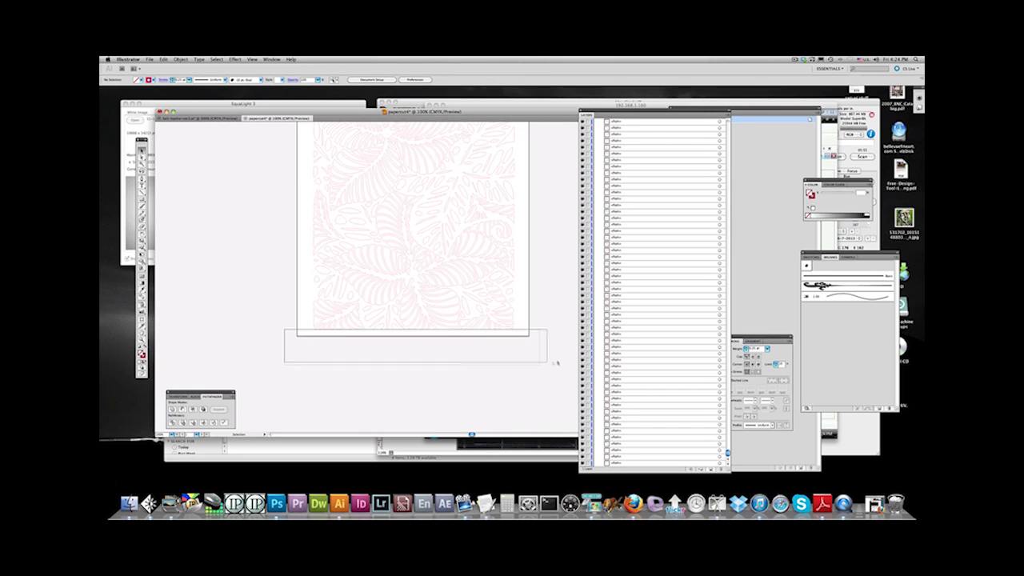
mouse_move(283, 328)
left_mouse_down()
mouse_move(507, 361)
mouse_move(238, 333)
left_mouse_up()
left_click(547, 361)
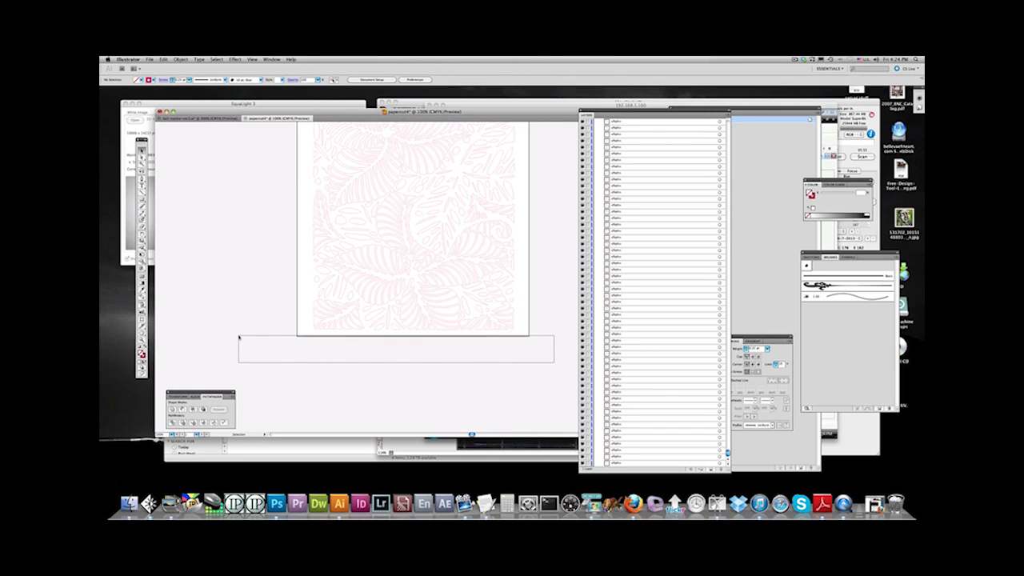
left_click_drag(423, 336, 425, 369)
Reselect the stray path below the artboard and delete it.
left_click(434, 359)
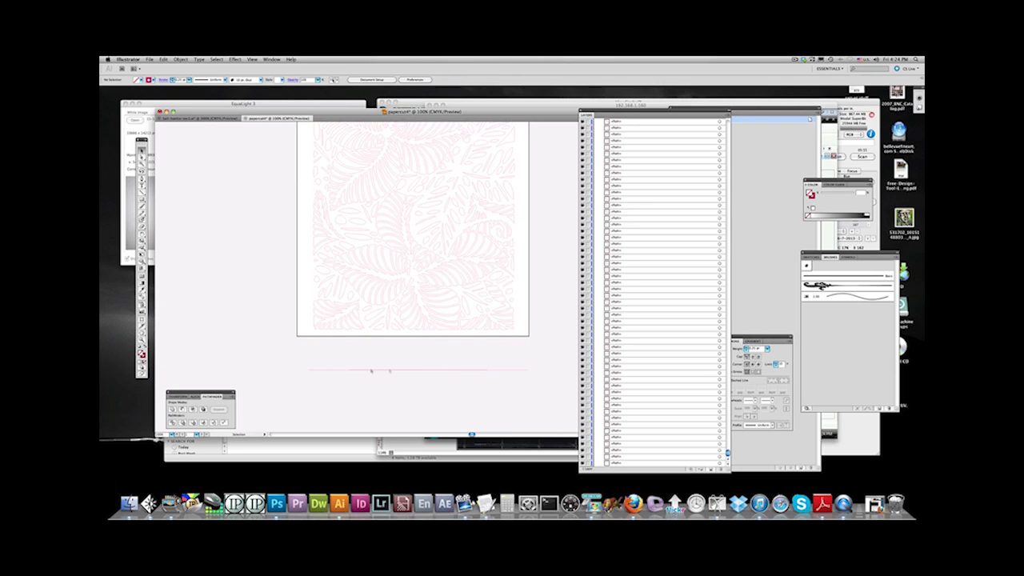
left_click_drag(275, 358, 567, 405)
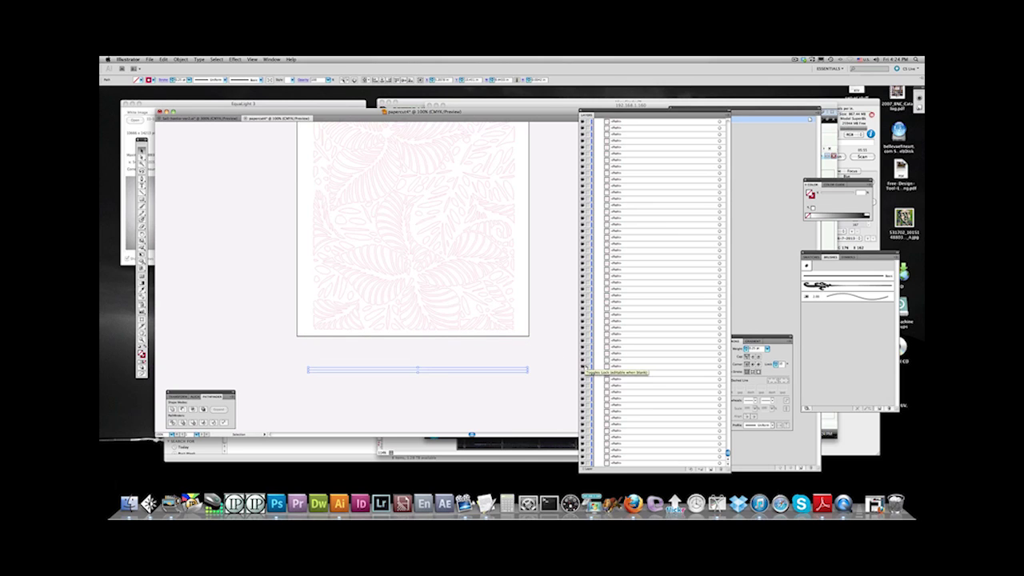
key("Delete")
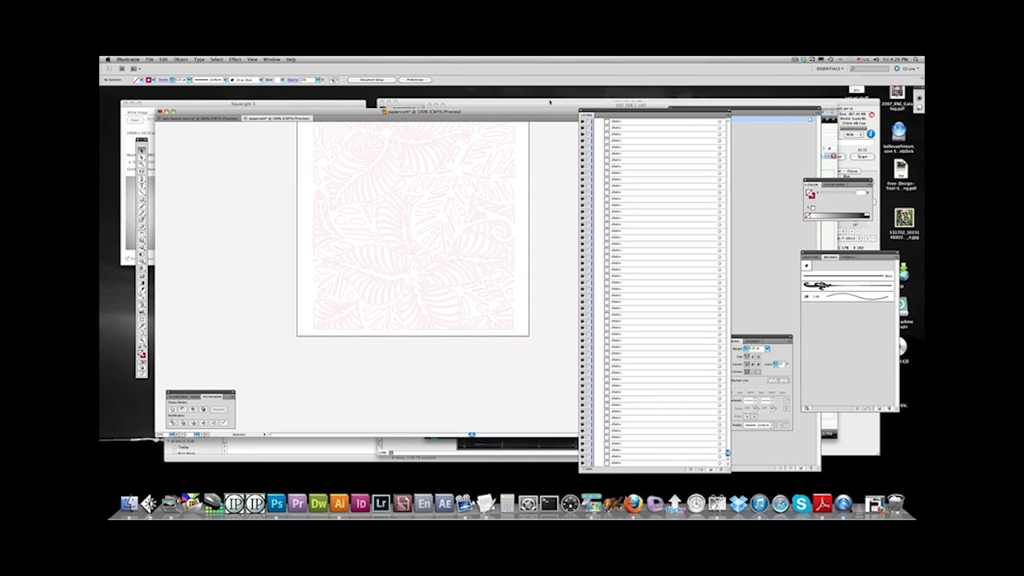